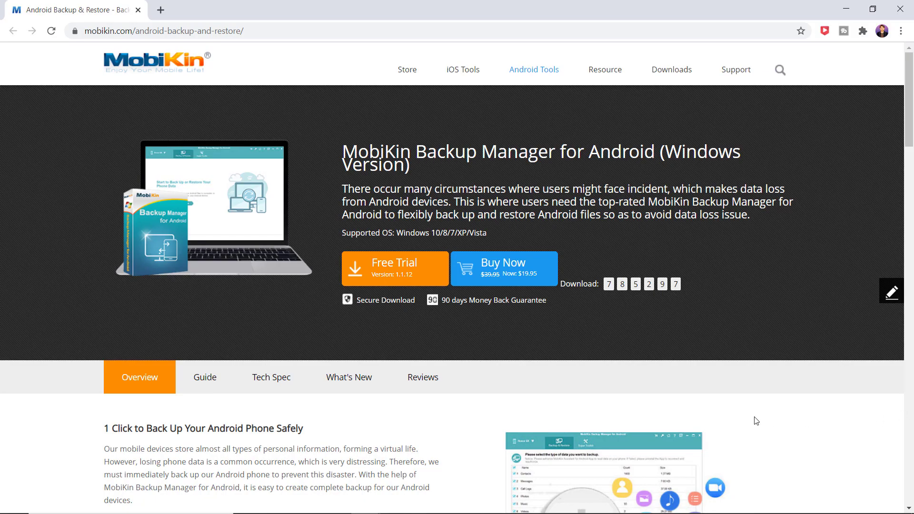
- Download the free trial and run the installer through to the install stage
click(430, 269)
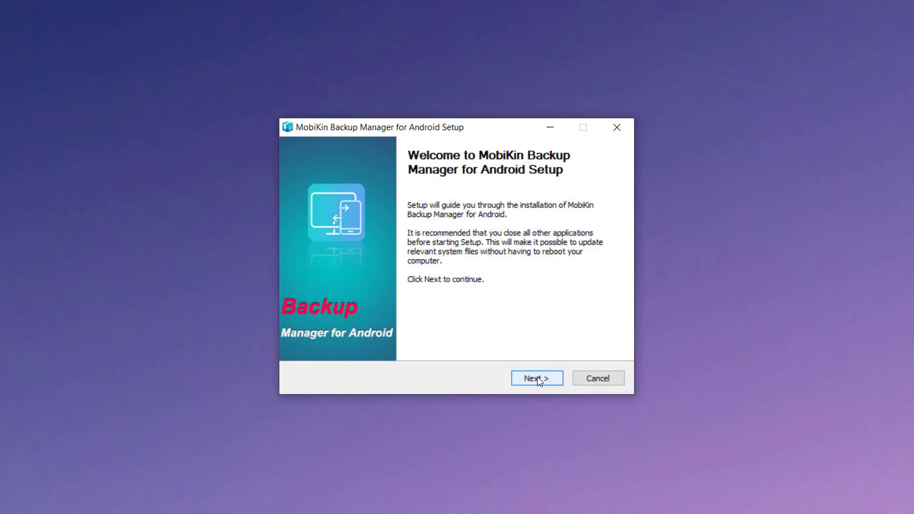
click(537, 376)
click(537, 377)
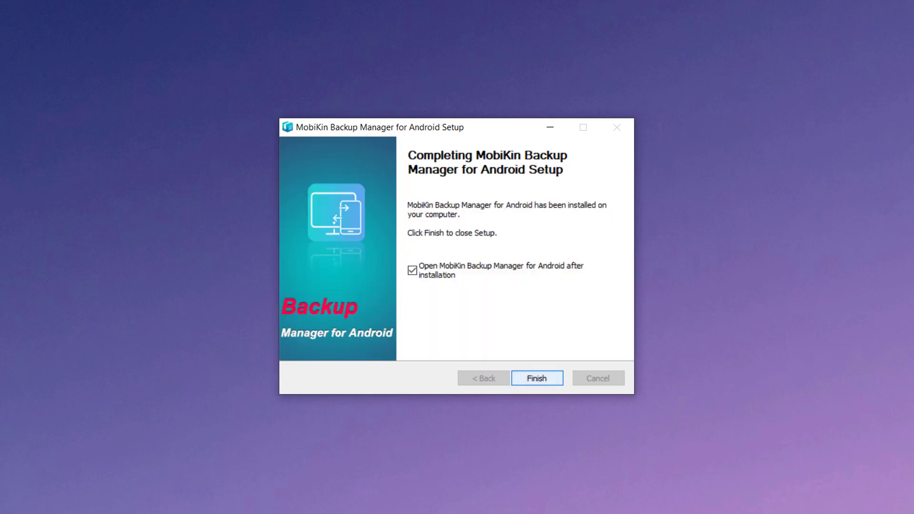
- Finish setup so the program launches and detects the SM-A305F phone
key(Return)
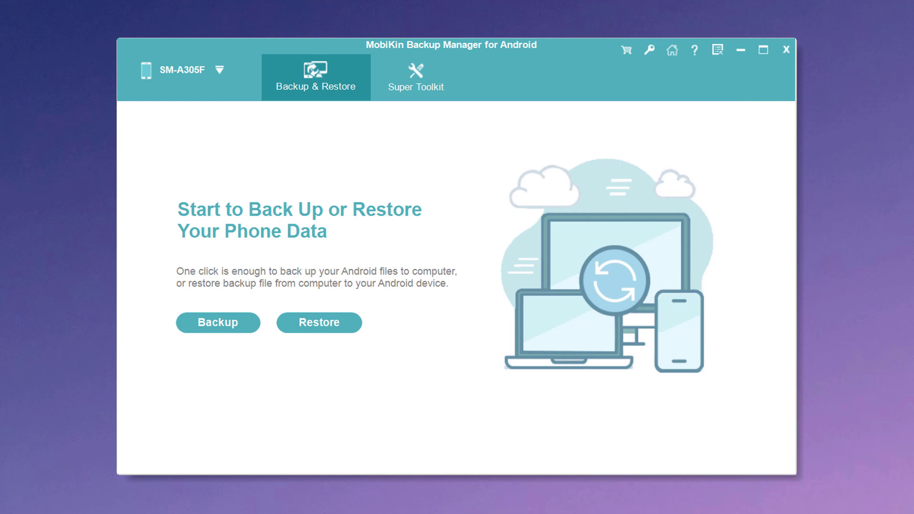
- Tick Contacts, Messages, Call Logs, Photos, Music, Videos and Apps for backup, leaving Documents out
click(247, 328)
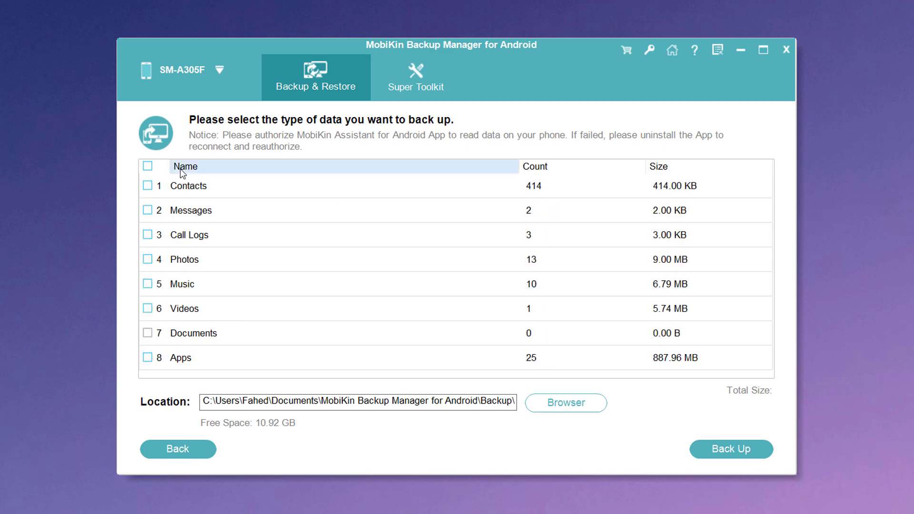
click(147, 186)
click(148, 210)
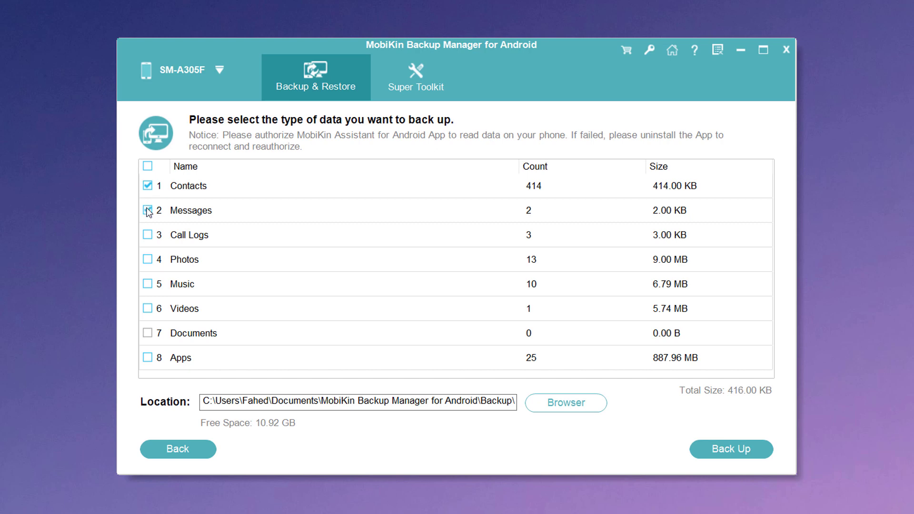
click(147, 234)
click(148, 260)
click(147, 284)
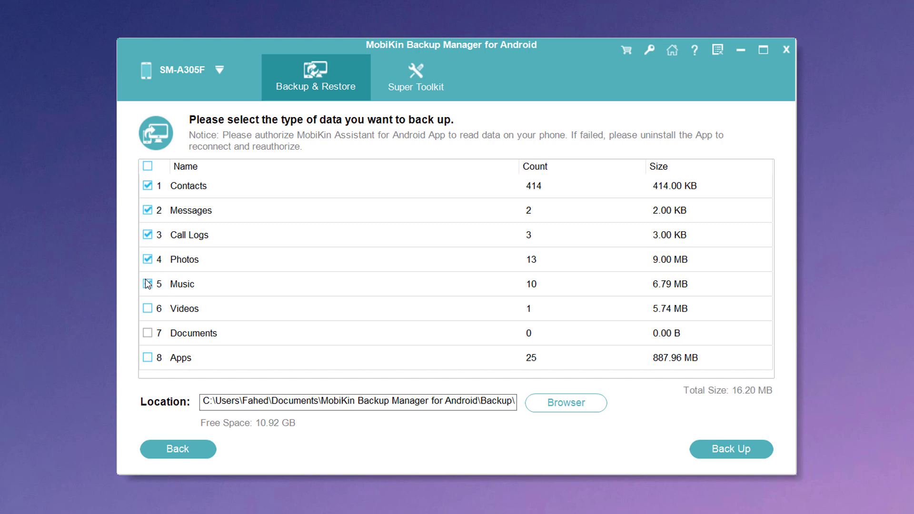
click(148, 308)
click(148, 358)
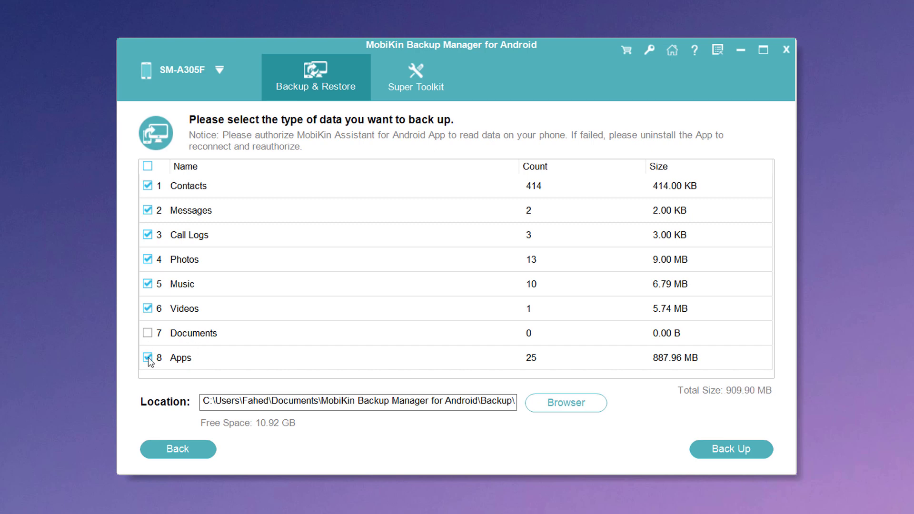
- Run the backup of the seven selected data types to the computer
click(696, 451)
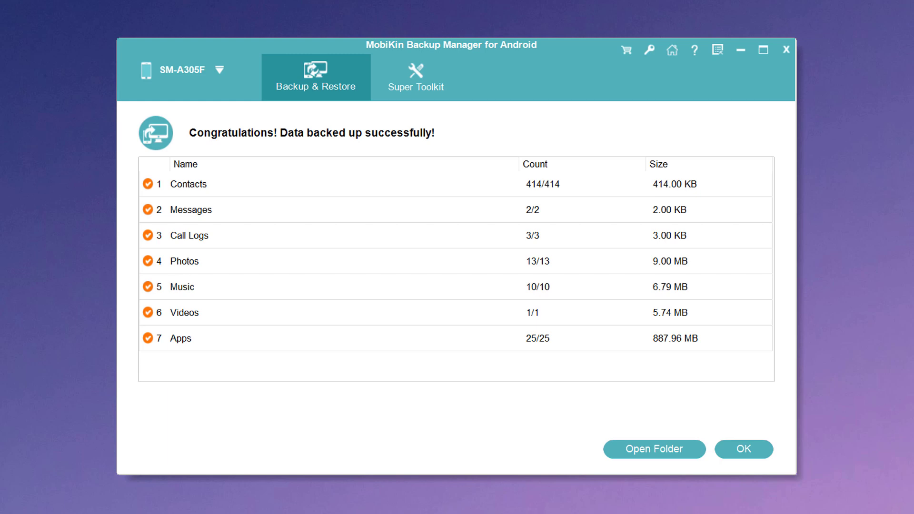
click(764, 450)
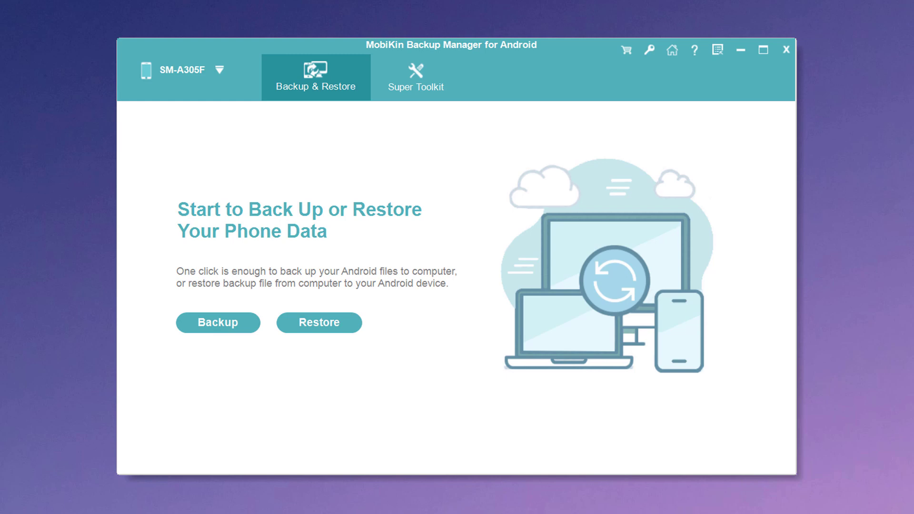
- Choose Restore and tick all seven data types from the SM-A305F backup
click(346, 319)
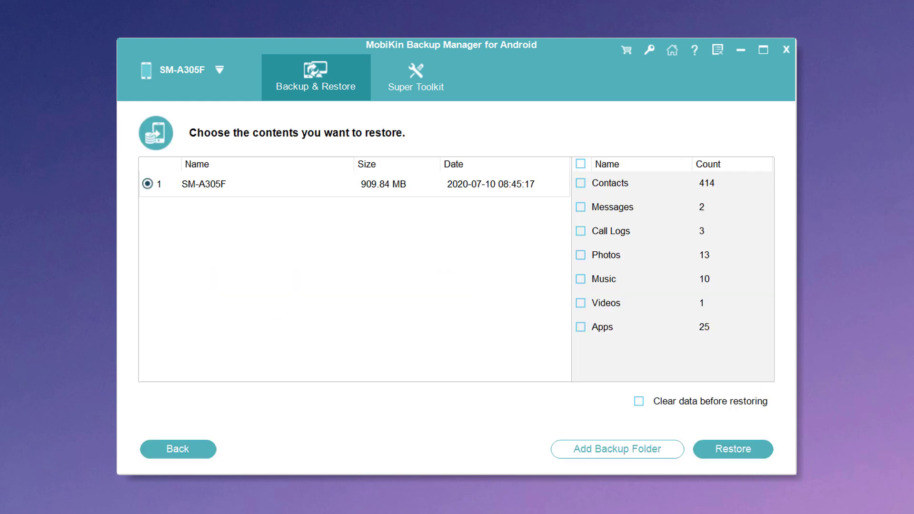
click(580, 183)
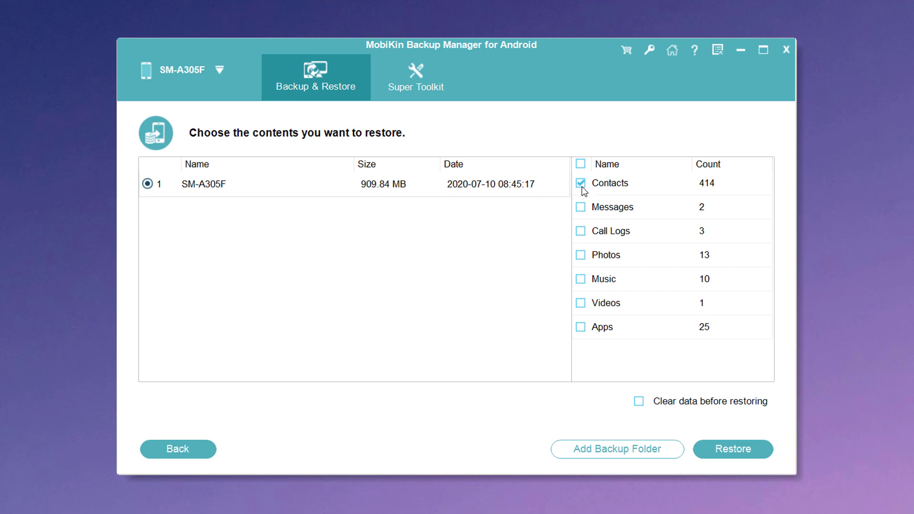
click(580, 207)
click(580, 230)
click(580, 254)
click(580, 279)
click(580, 302)
click(580, 326)
- Enable Clear data before restoring and confirm wiping existing phone data
click(639, 401)
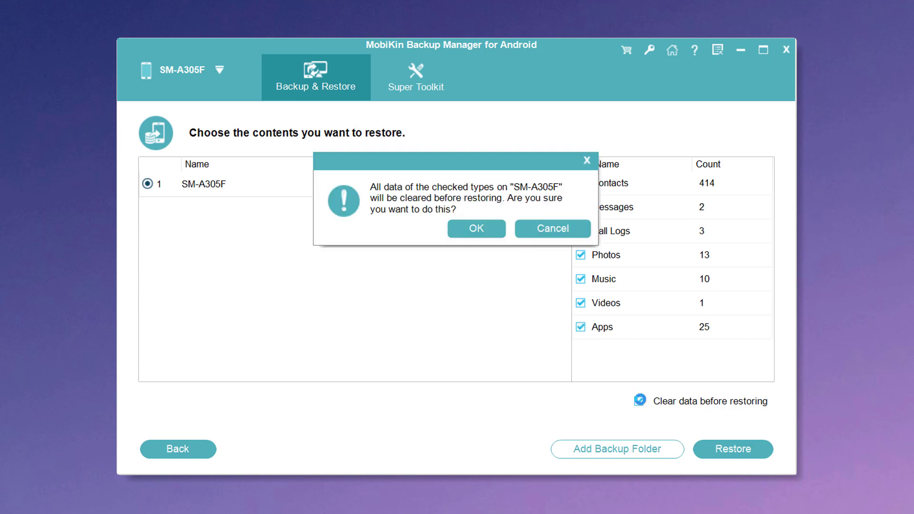
click(477, 229)
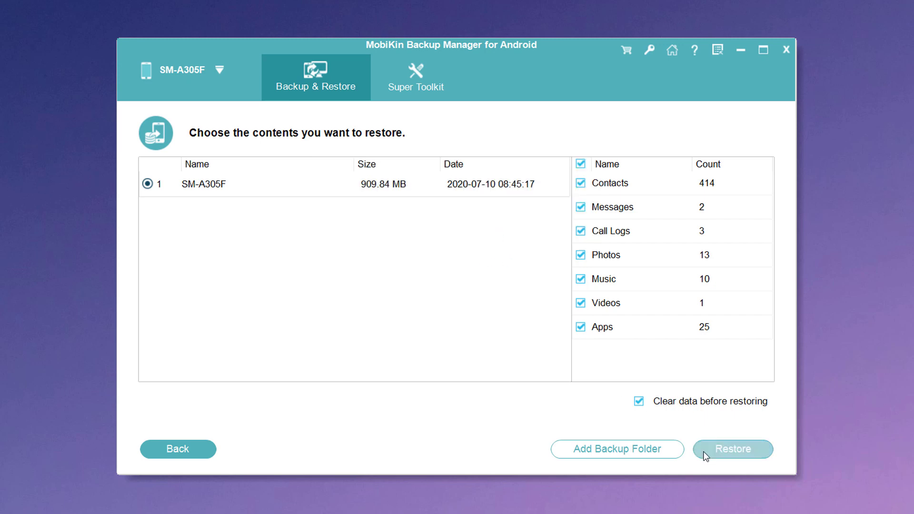
- Start restoring the backup onto the phone
click(733, 449)
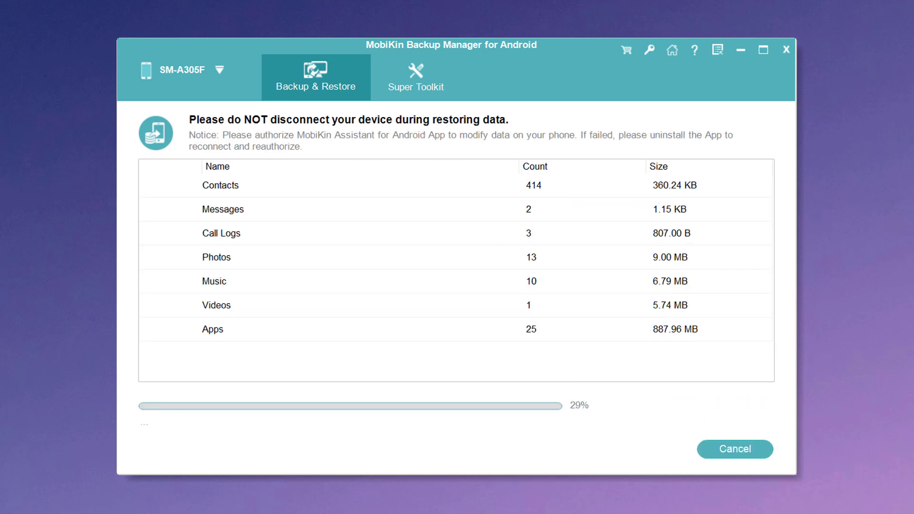